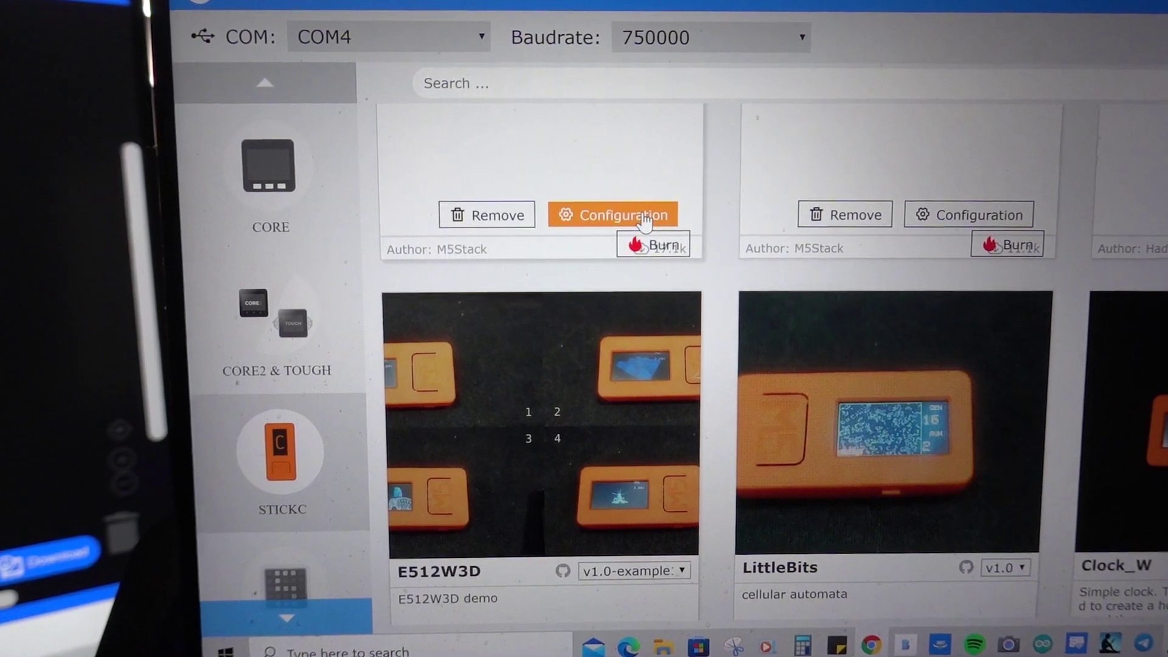
Switch the StickC's UIFlow configuration Start Mode to Internet Mode and save it to the device.
click(639, 219)
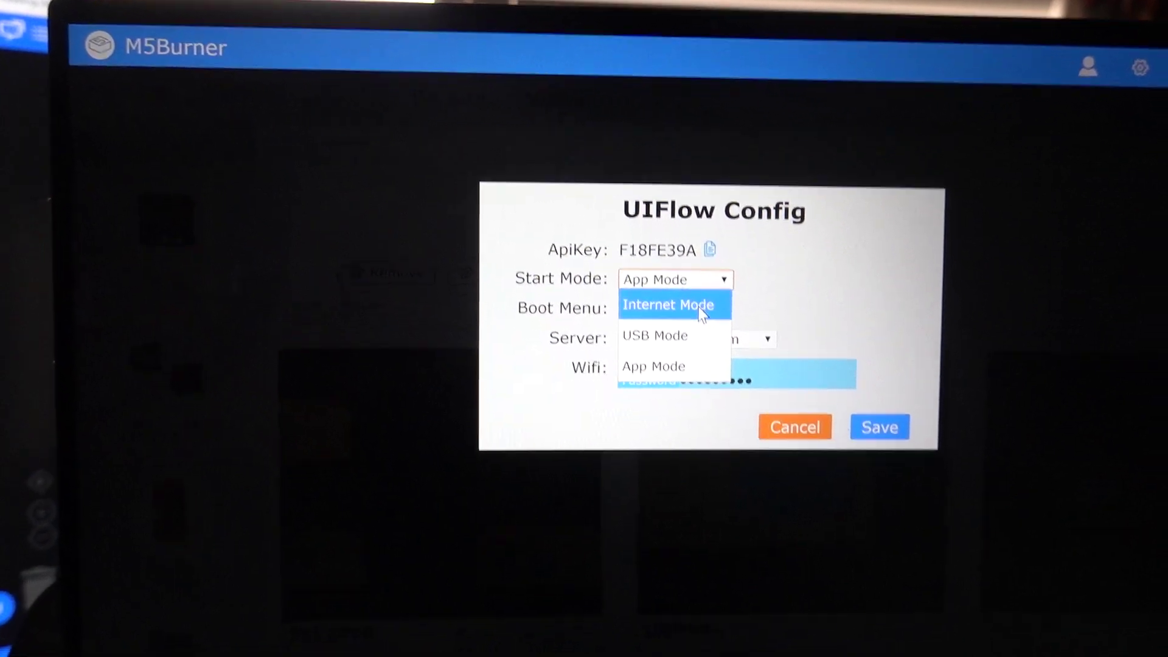
click(701, 282)
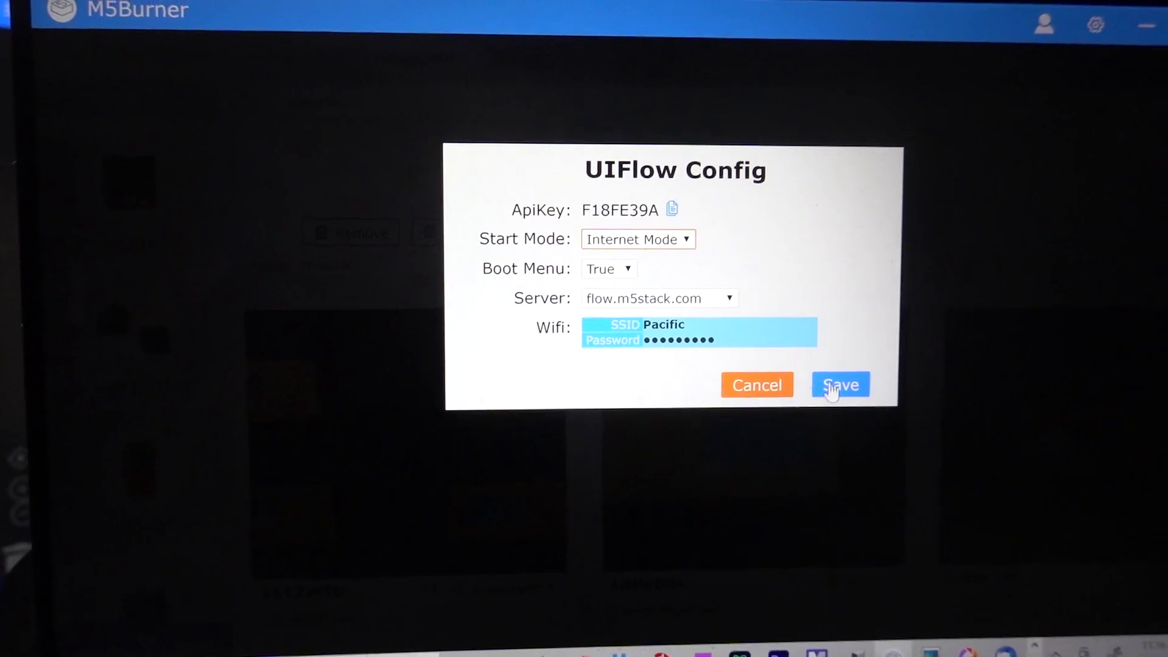
click(879, 405)
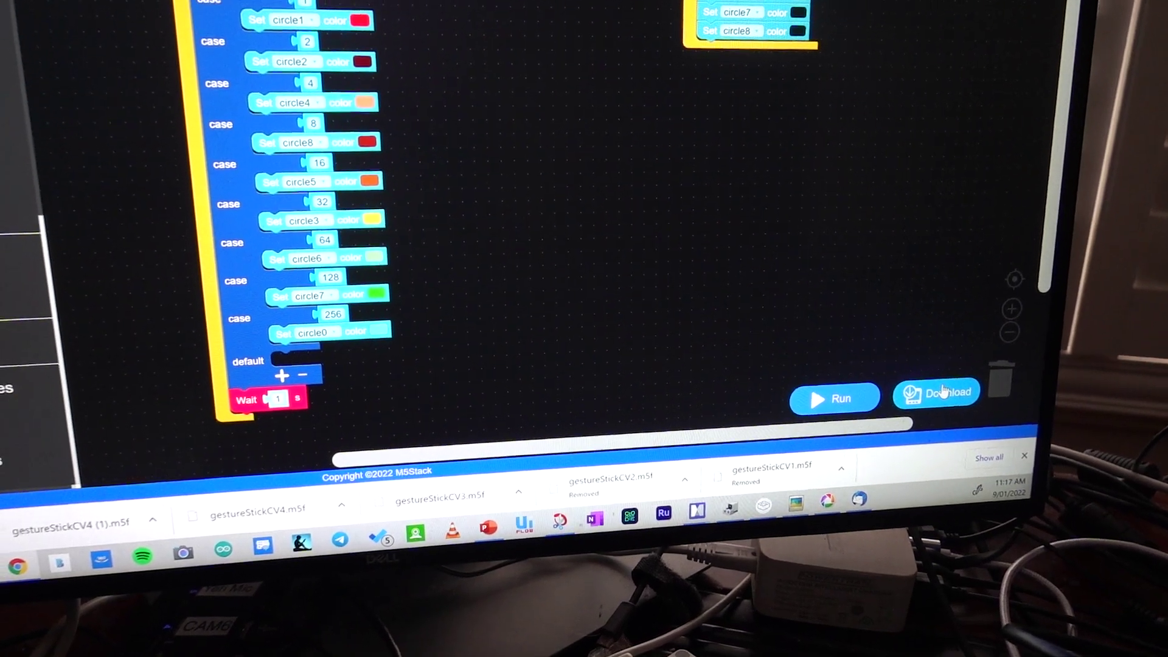
Download the gestureStickCV5 program from the UIFlow editor to the M5StickC.
click(942, 391)
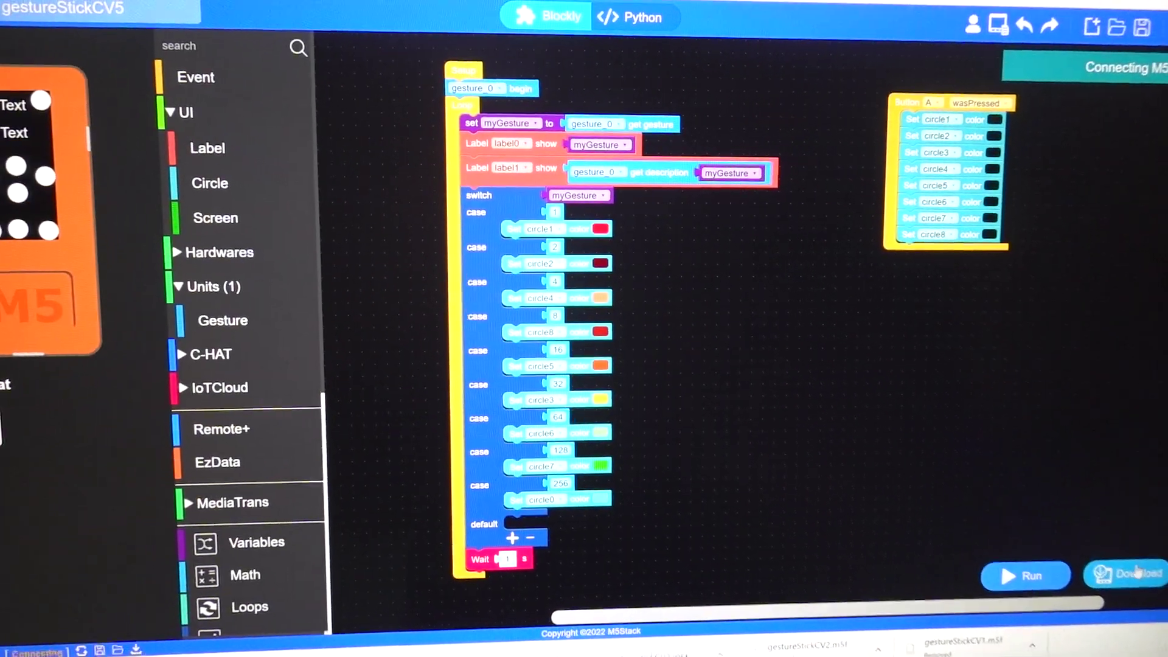